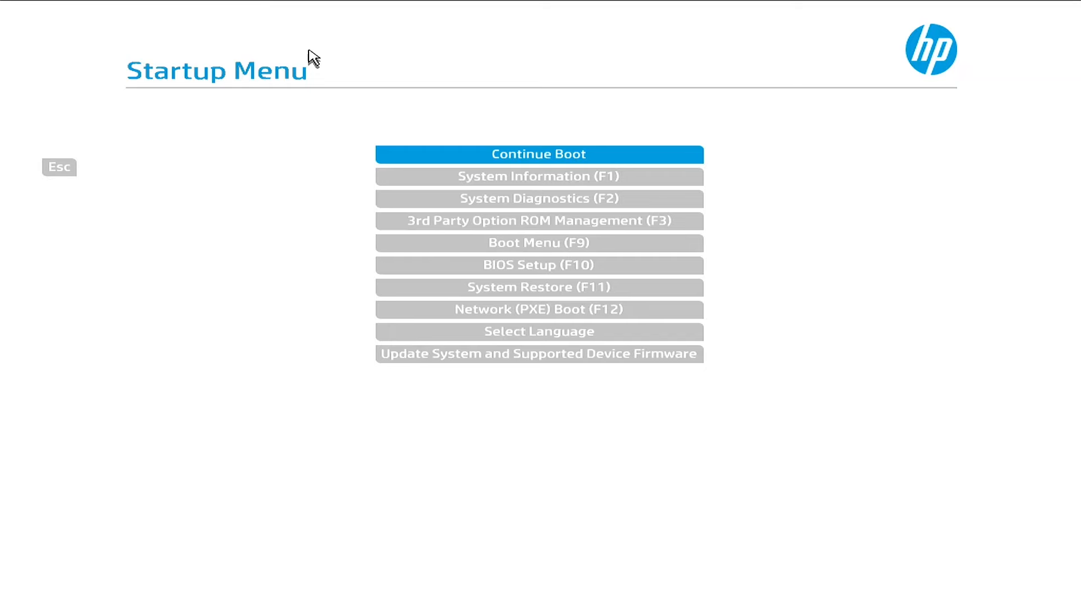
Enter BIOS Setup (F10) from the Startup Menu and go to the Advanced tab
key("Down")
key("Down")
key("Down")
key("Down")
key("Down")
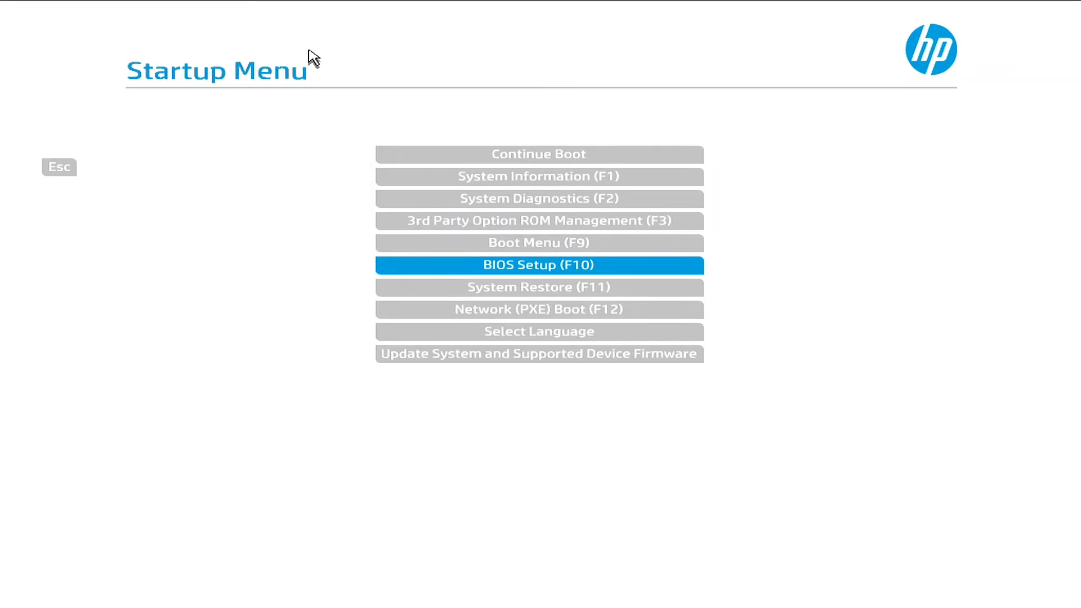
key("Return")
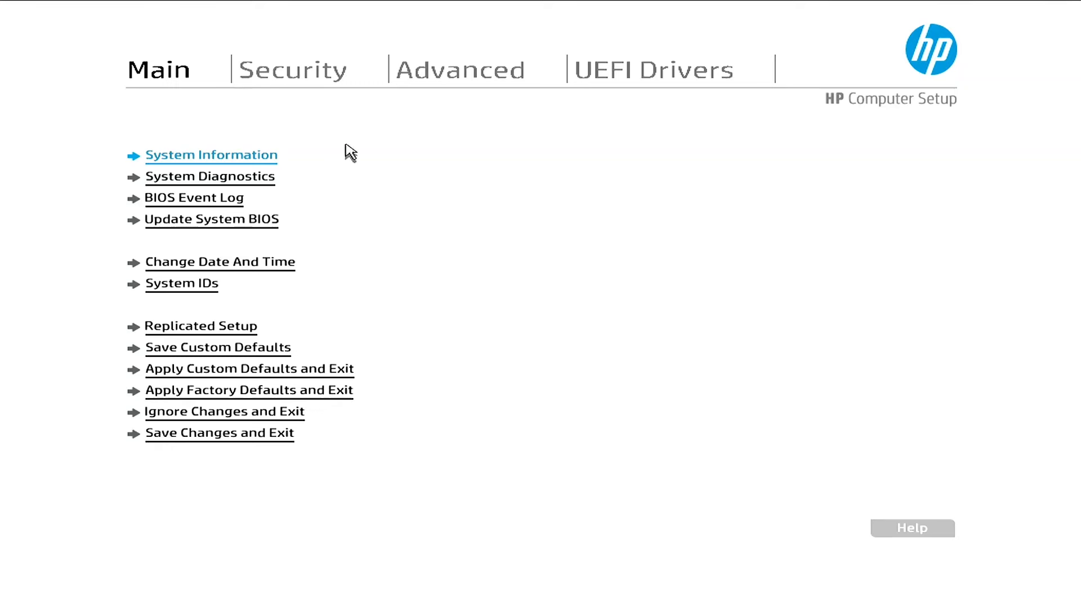
left_click(454, 76)
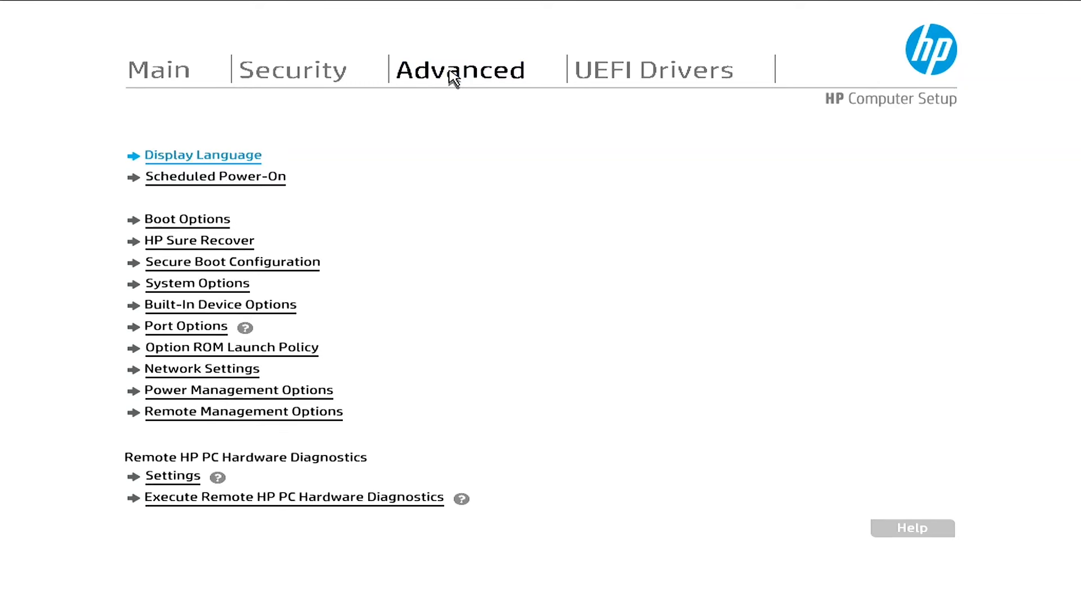
Enable Intel Management Engine (ME) in Remote Management Options so Intel AMT is checked
left_click(195, 413)
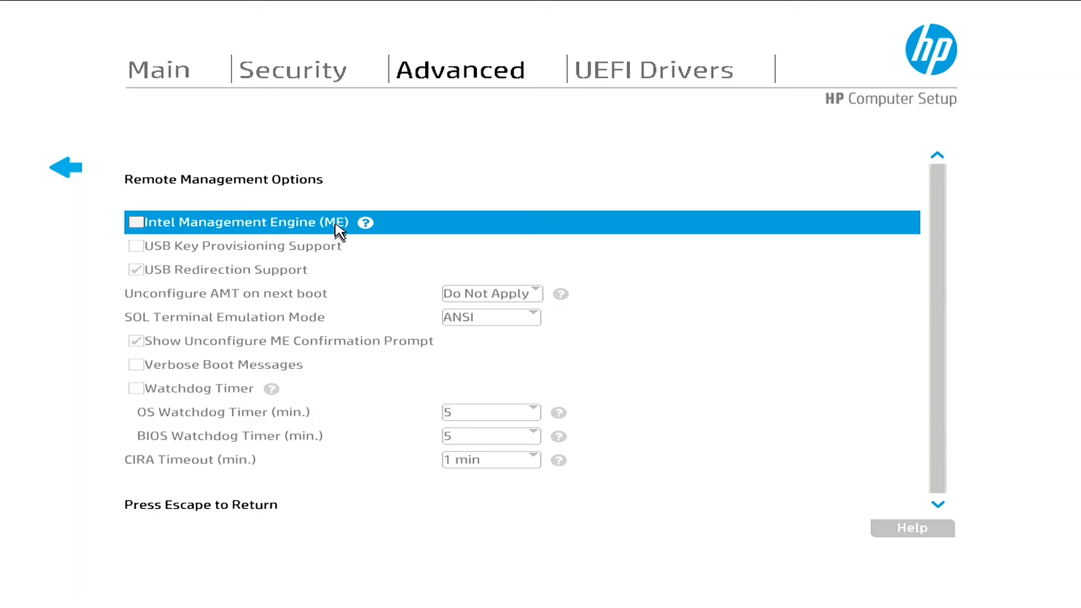
left_click(136, 222)
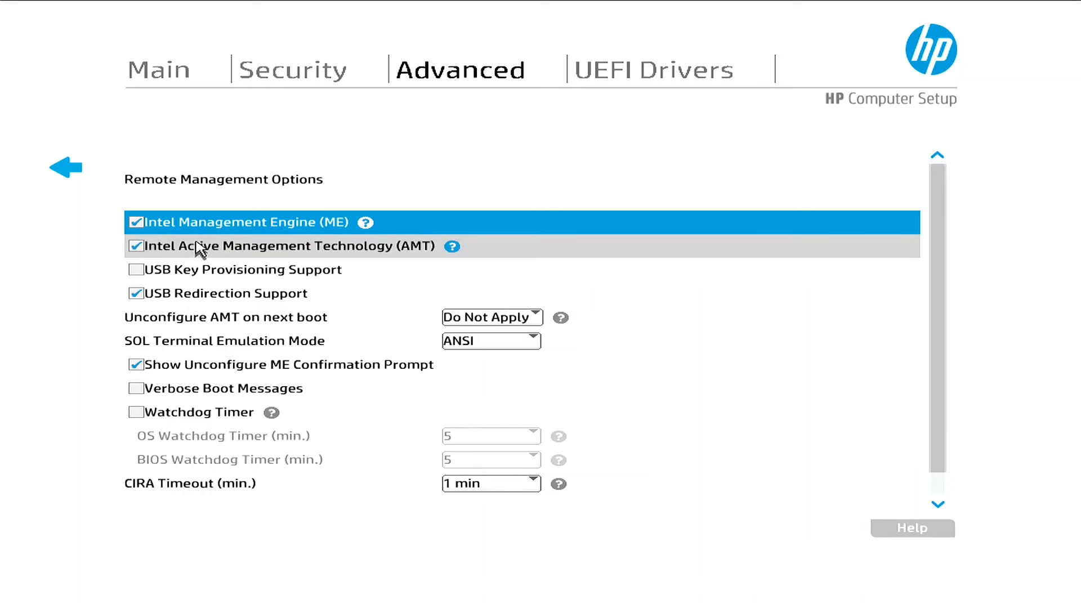
Save the ME and AMT changes via Main > Save Changes and Exit, confirming Yes
left_click(70, 171)
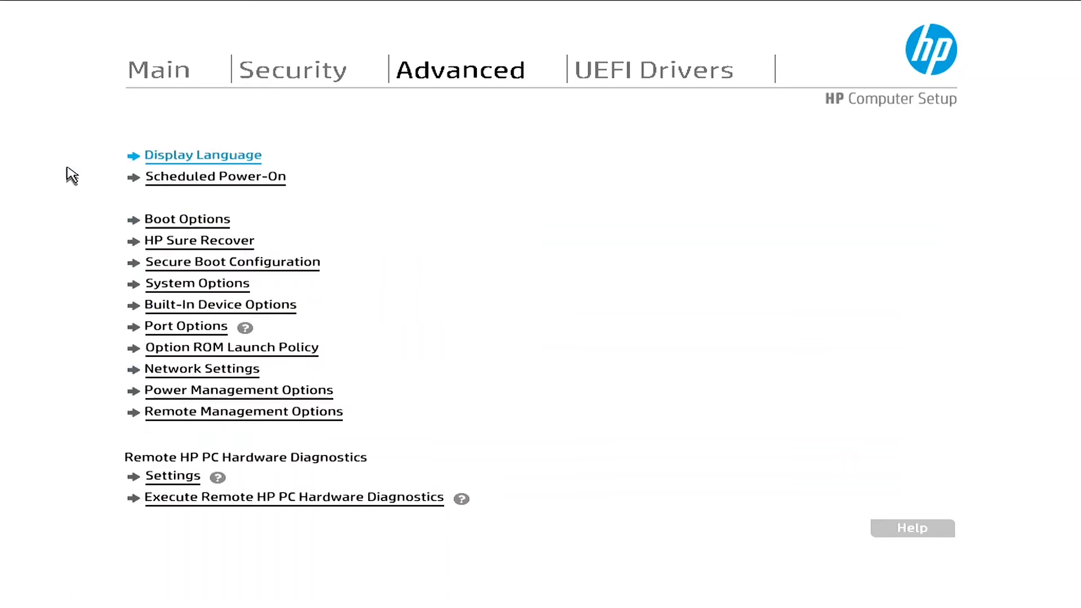
left_click(156, 75)
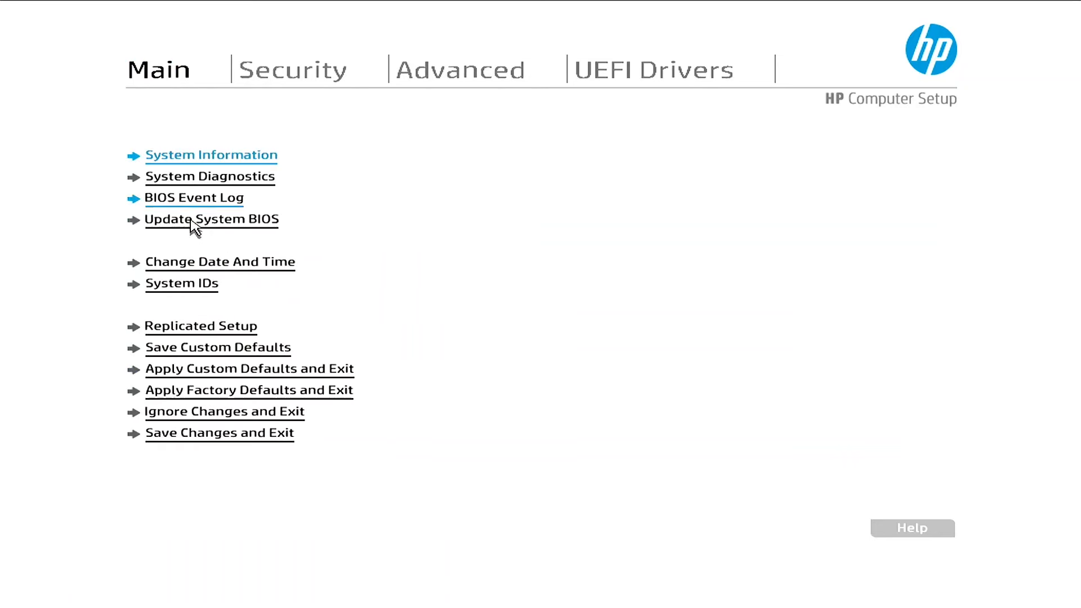
left_click(189, 440)
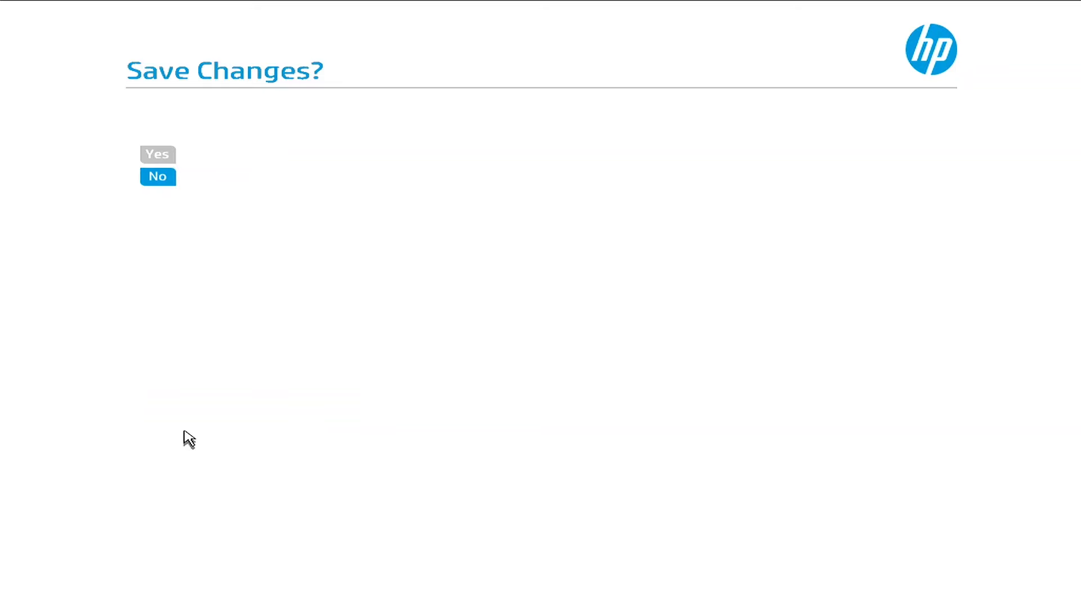
left_click(158, 154)
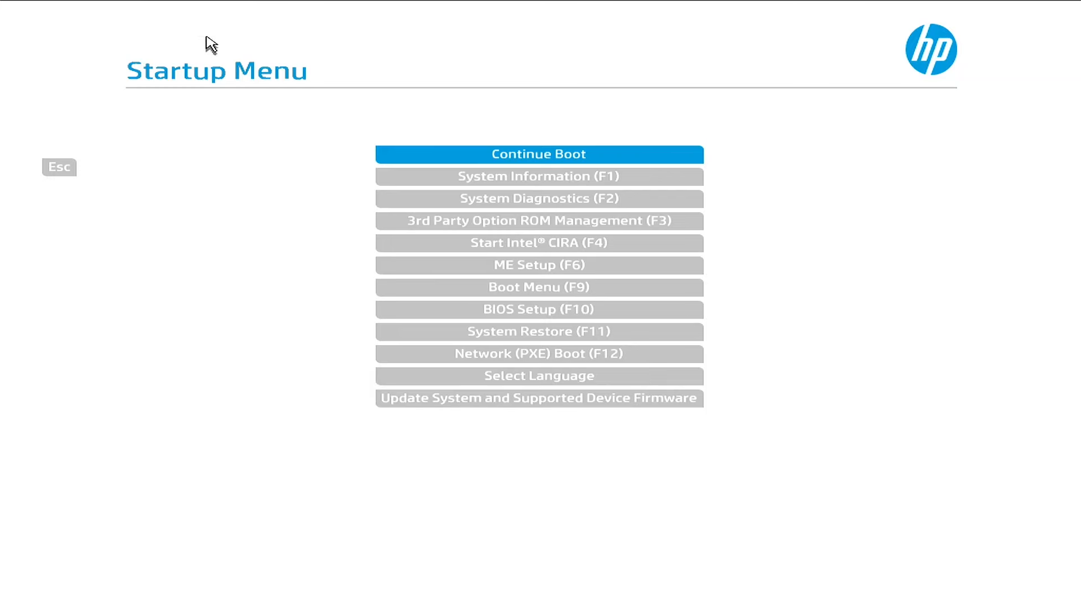
Launch Intel MEBx by choosing ME Setup (F6) in the Startup Menu after reboot
left_click(443, 269)
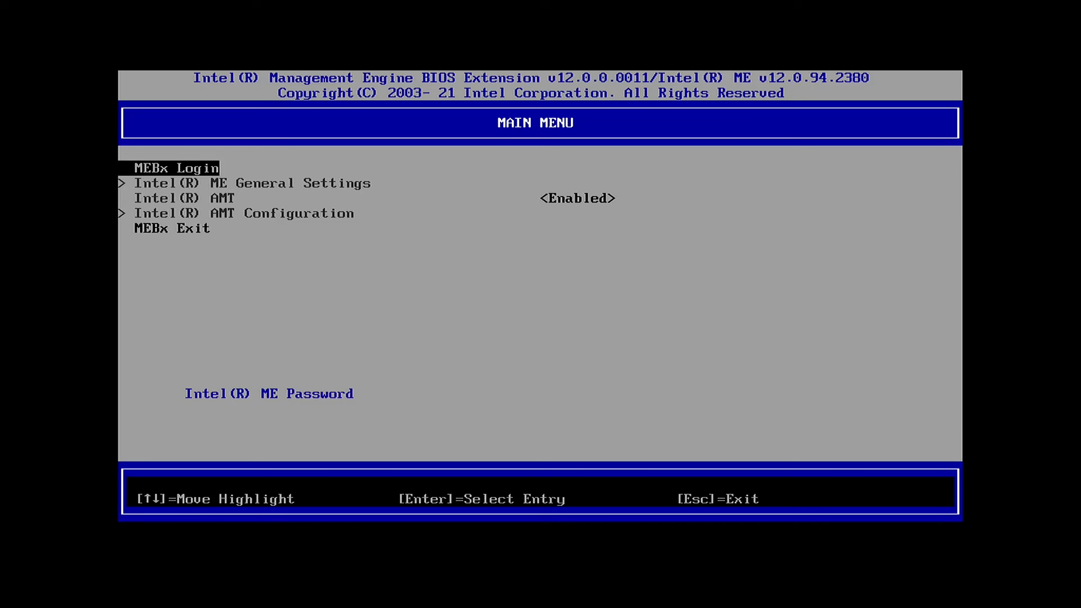
Log into MEBx with the ME password, retrying after the invalid password error
key("Return")
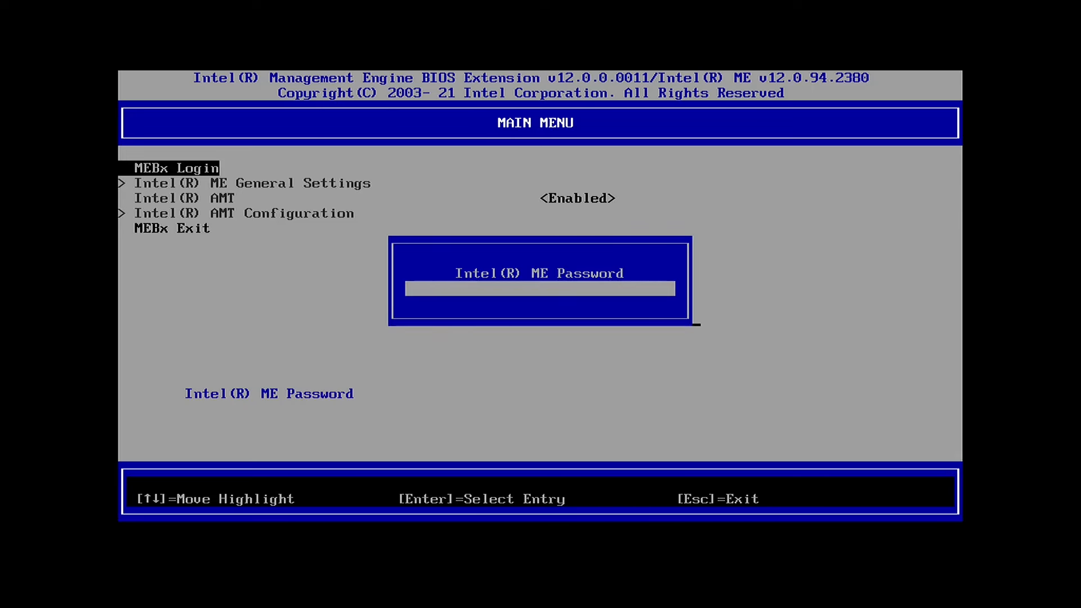
type("admin")
key("Return")
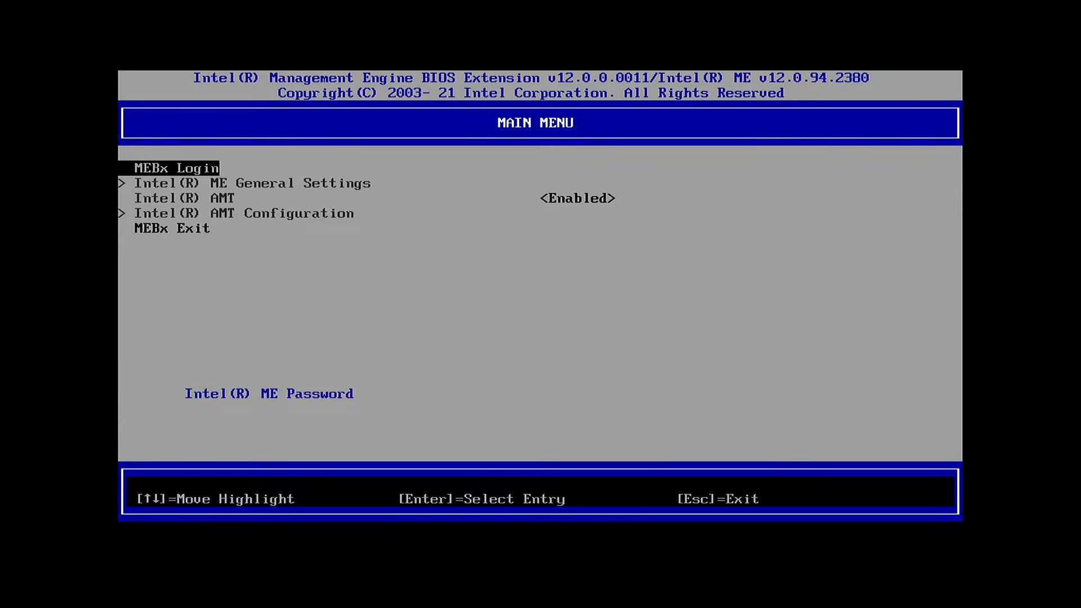
key("Return")
type("*****")
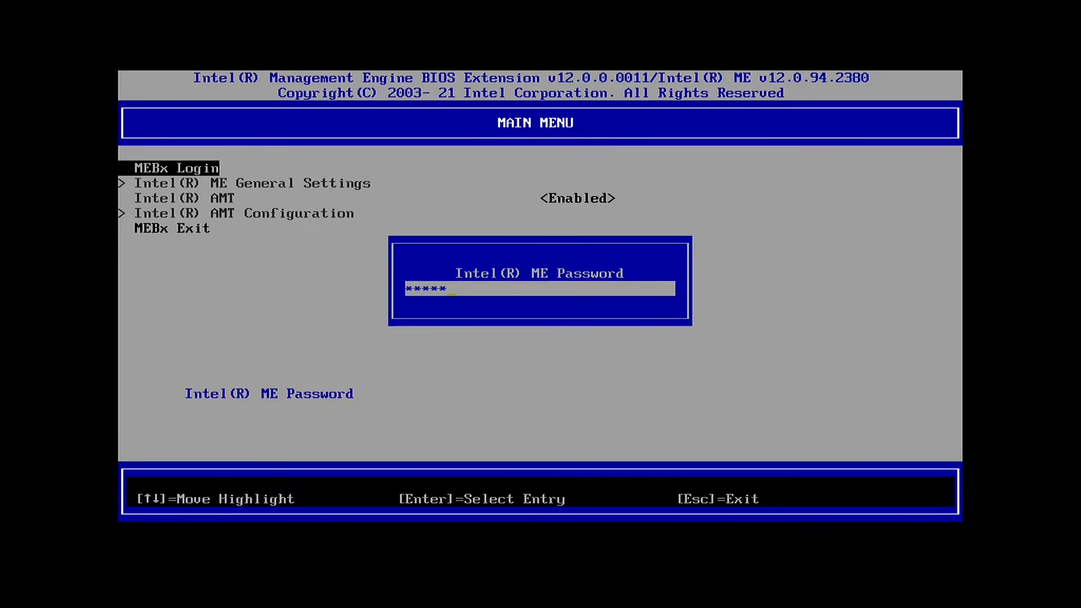
key("Return")
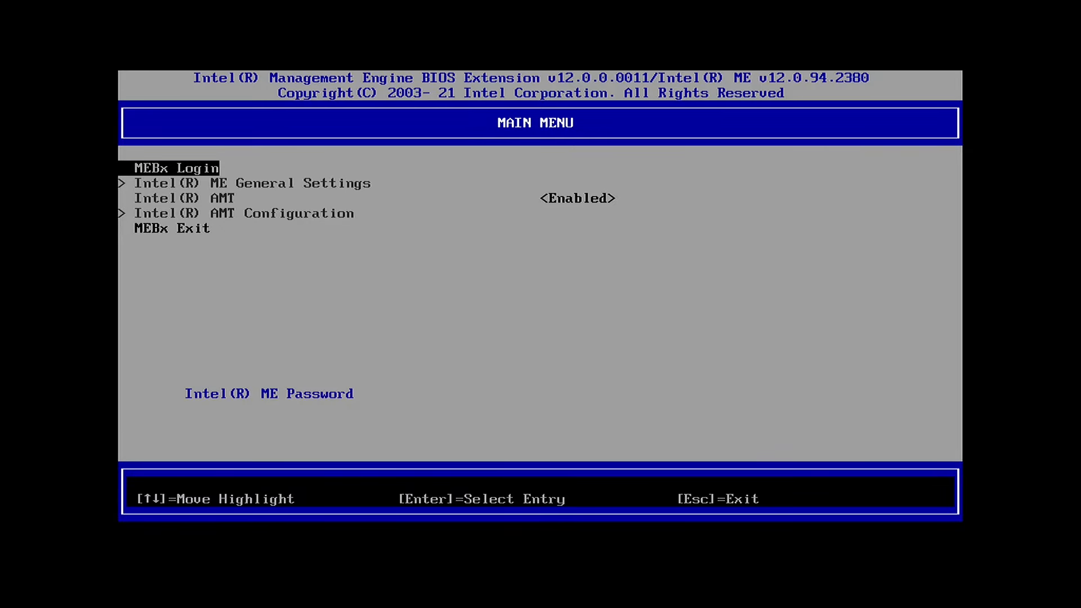
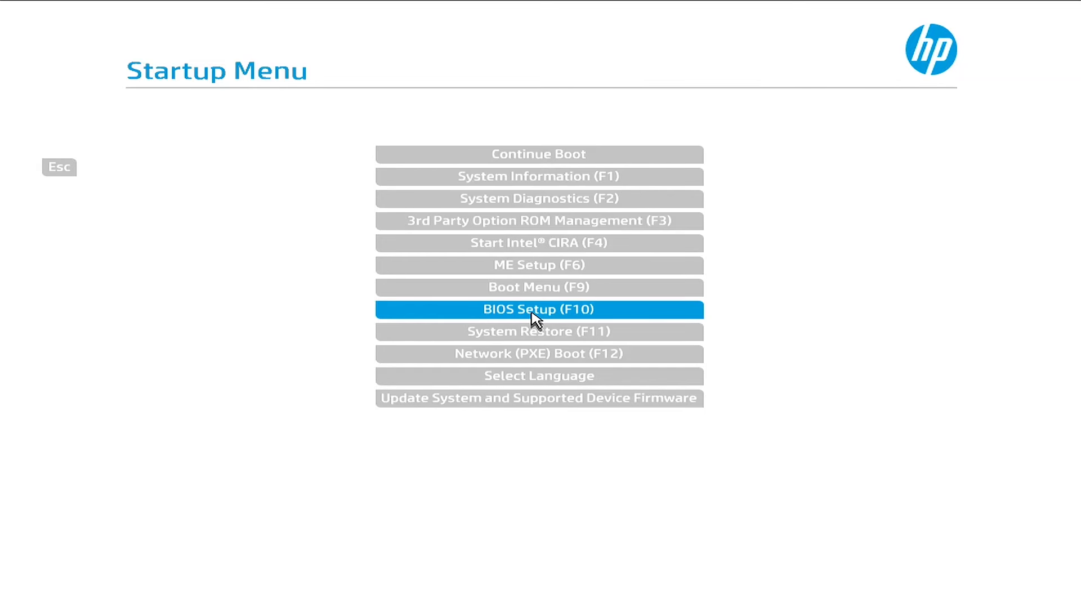
In BIOS Setup, set Unconfigure AMT on next boot to Apply, then choose Save Changes and Exit
left_click(532, 314)
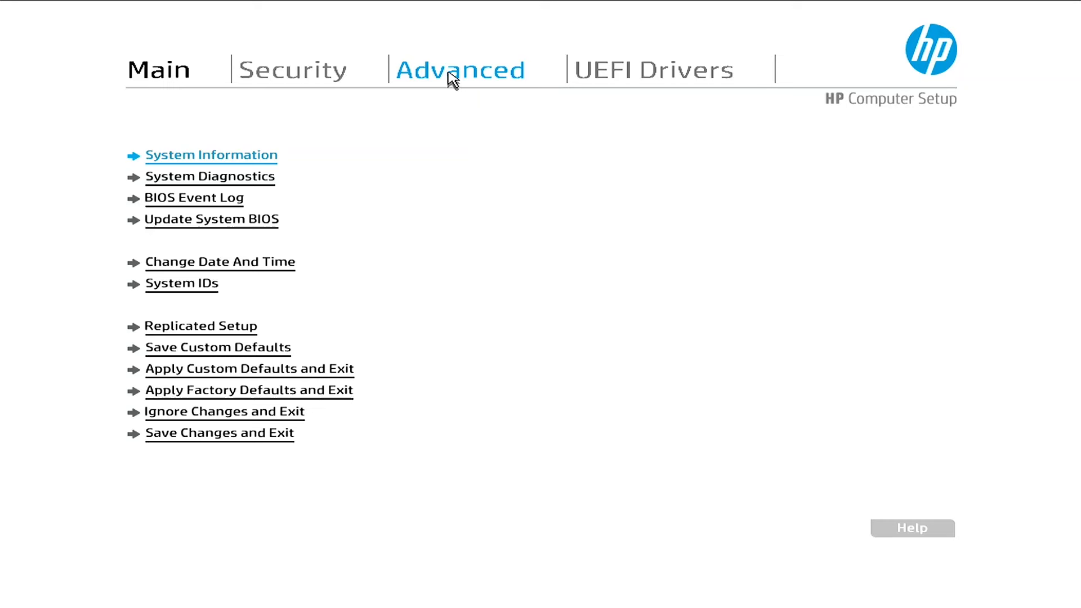
left_click(453, 80)
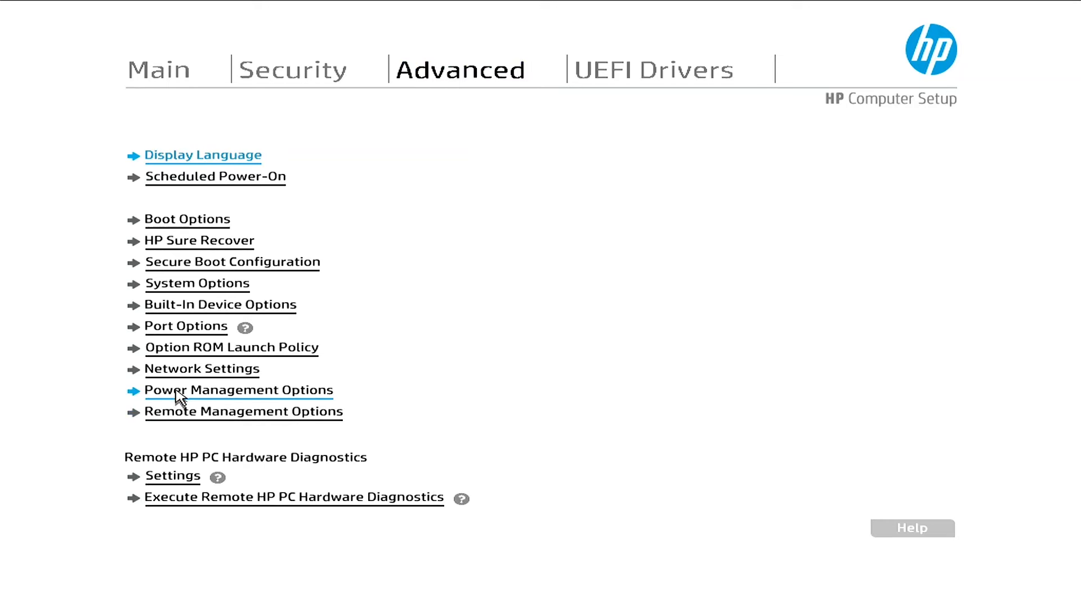
left_click(181, 419)
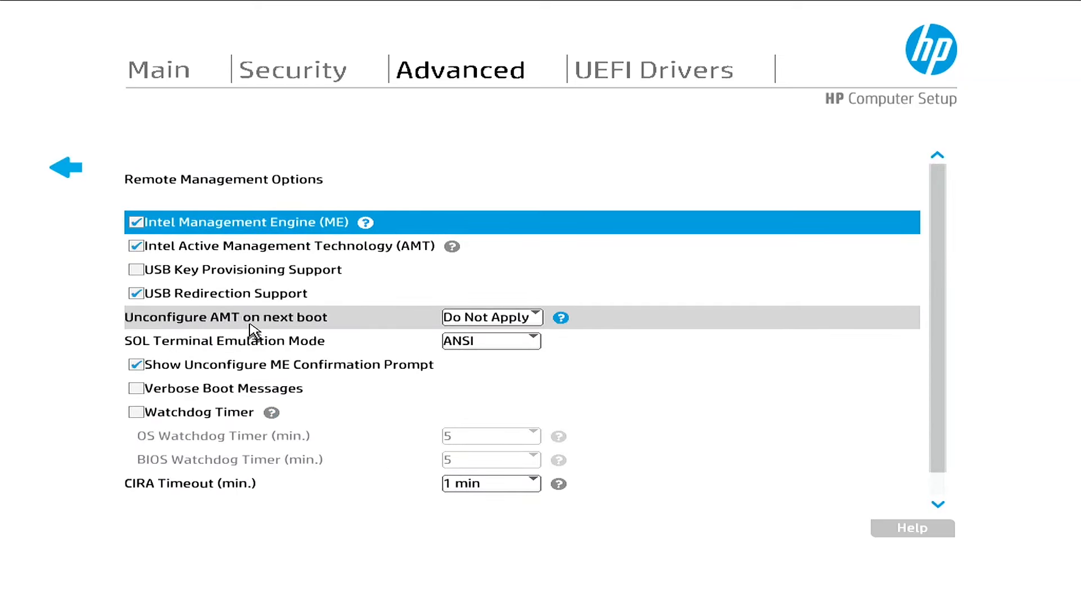
left_click(505, 319)
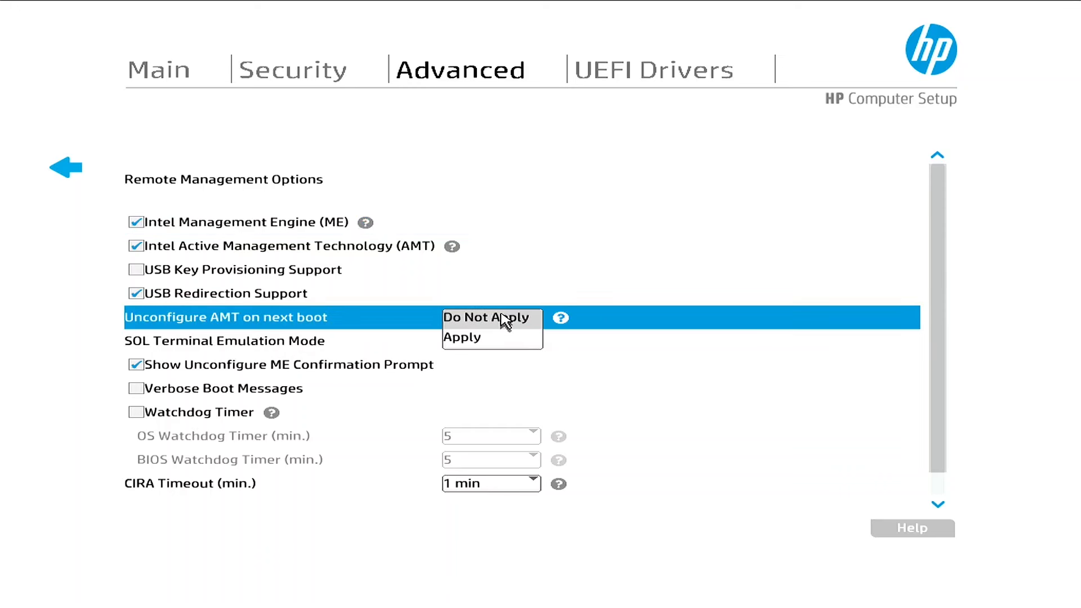
left_click(462, 339)
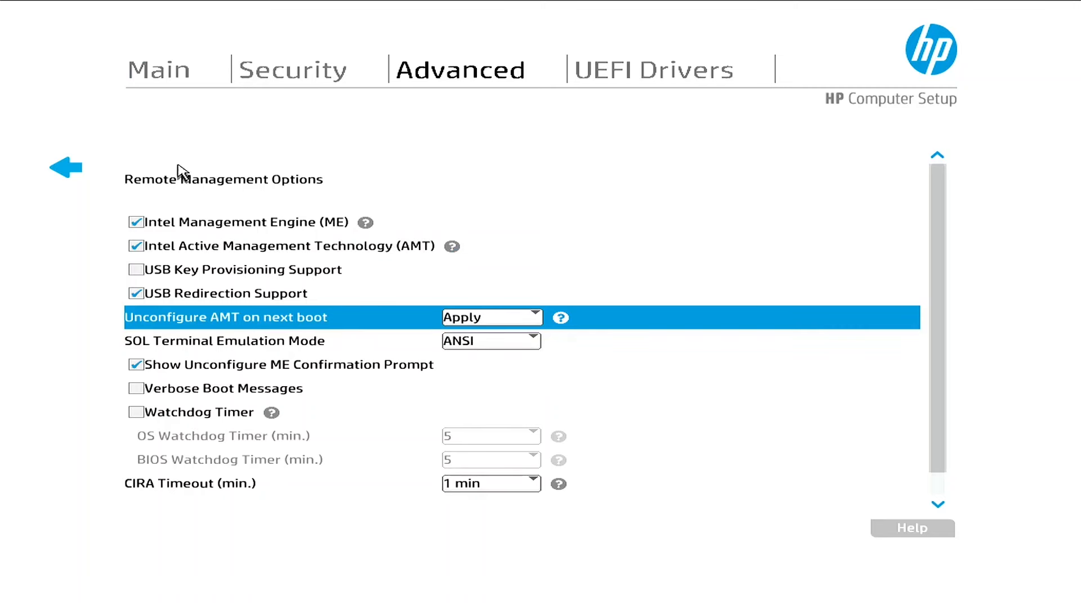
left_click(163, 75)
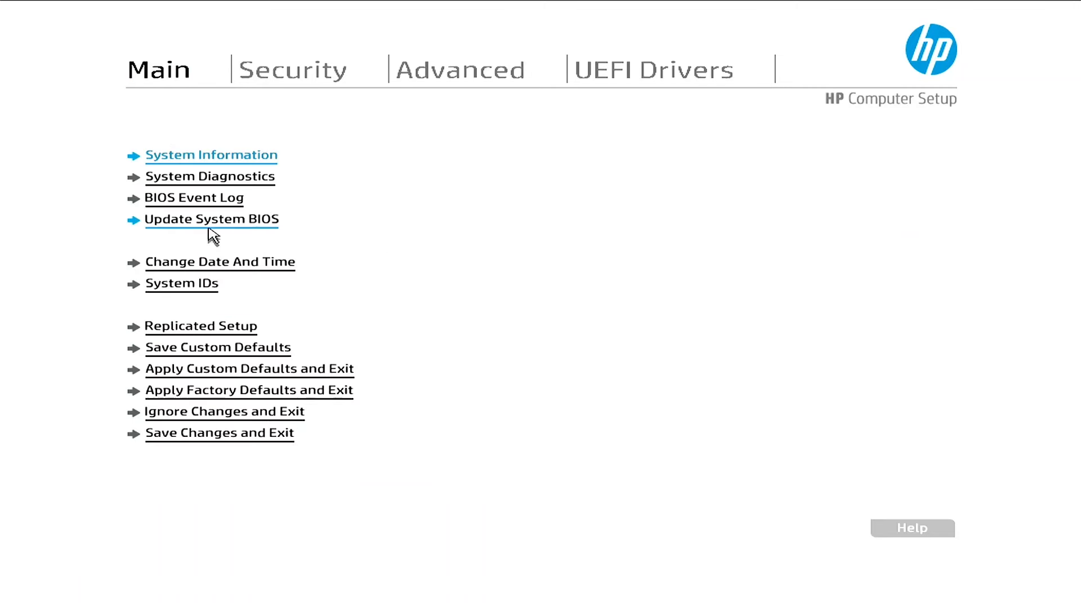
left_click(172, 436)
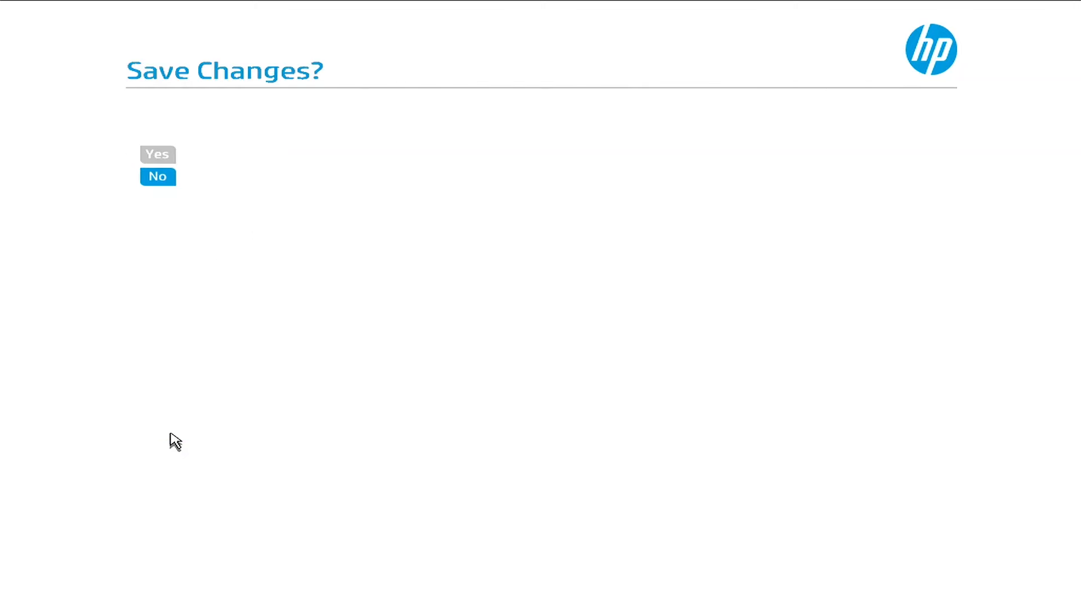
Confirm saving with Yes and accept the Intel ME unconfiguration prompt with Y
left_click(168, 156)
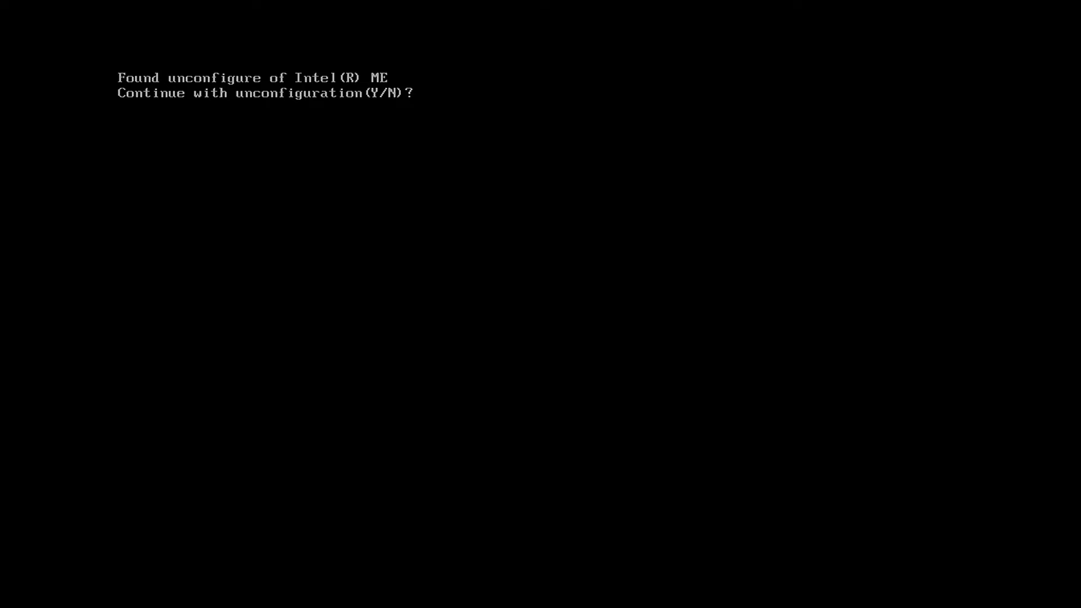
key("y")
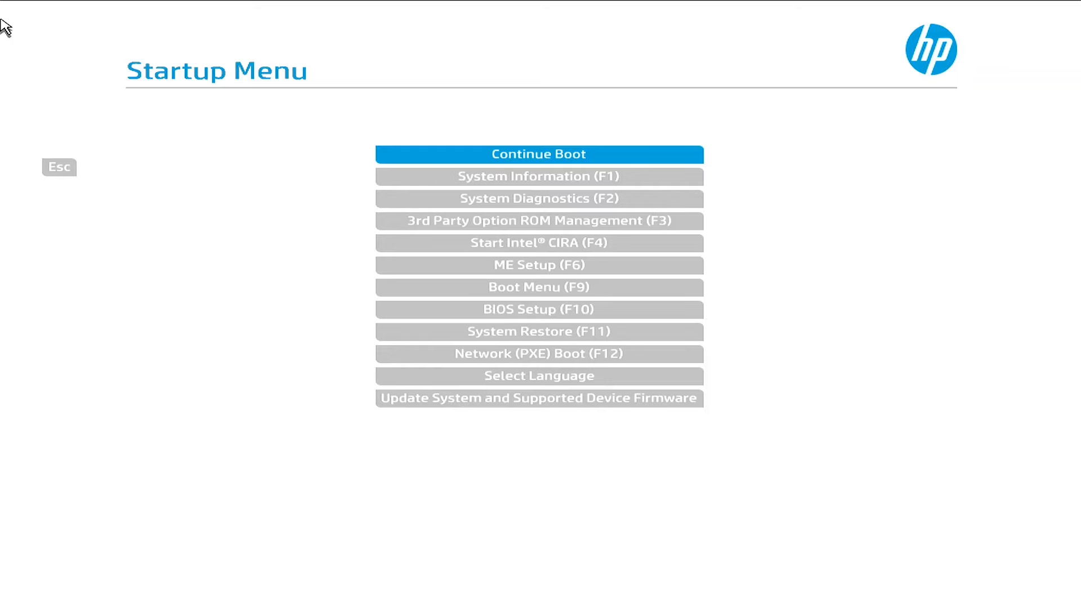
Launch ME Setup (F6) and log into MEBx with the default ME password
left_click(503, 260)
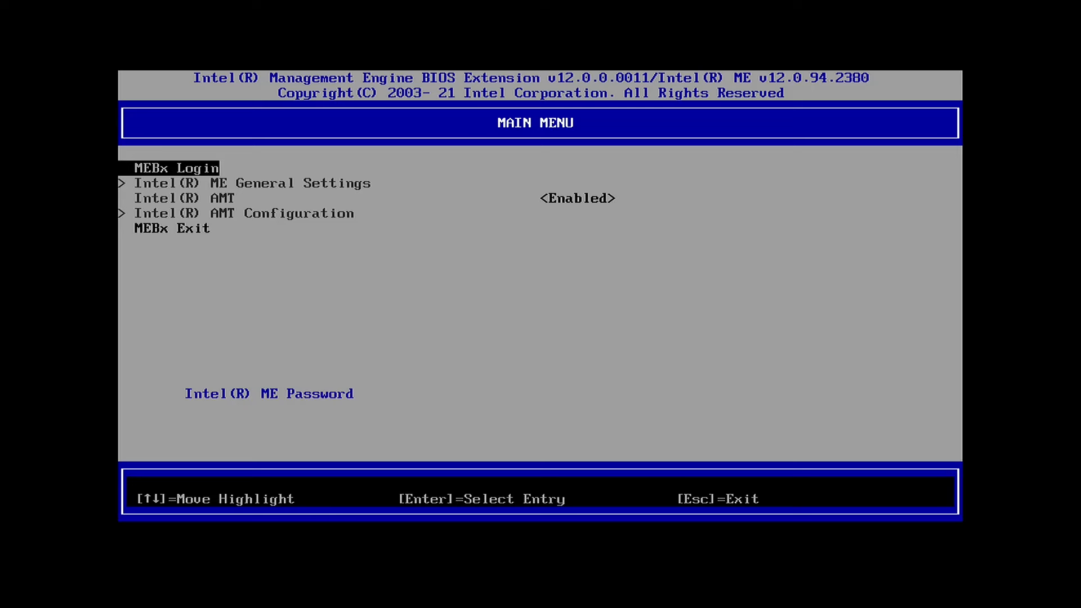
key("Return")
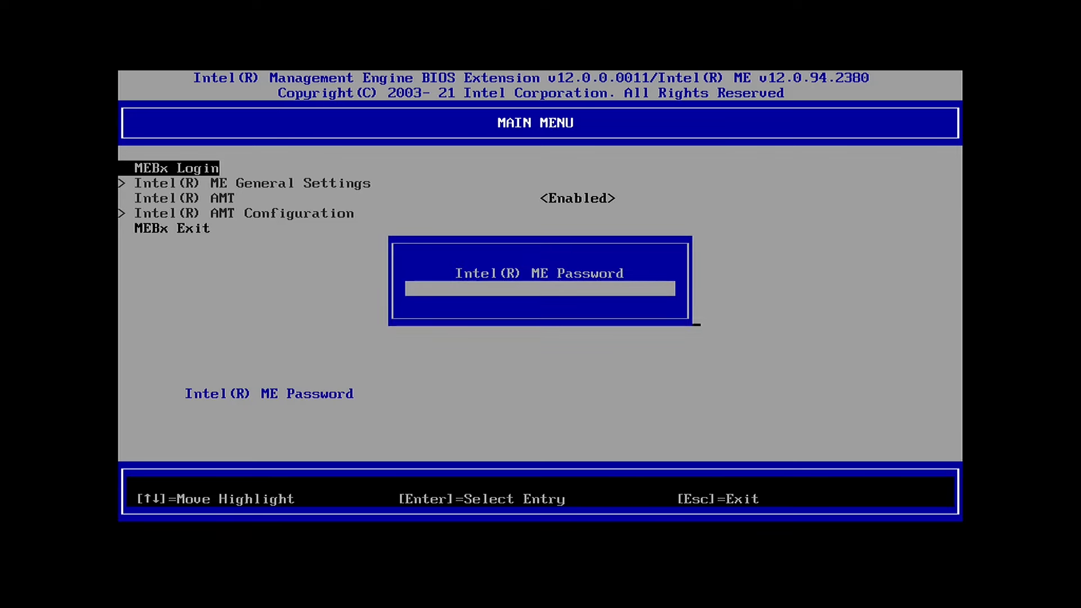
type("admin")
key("Return")
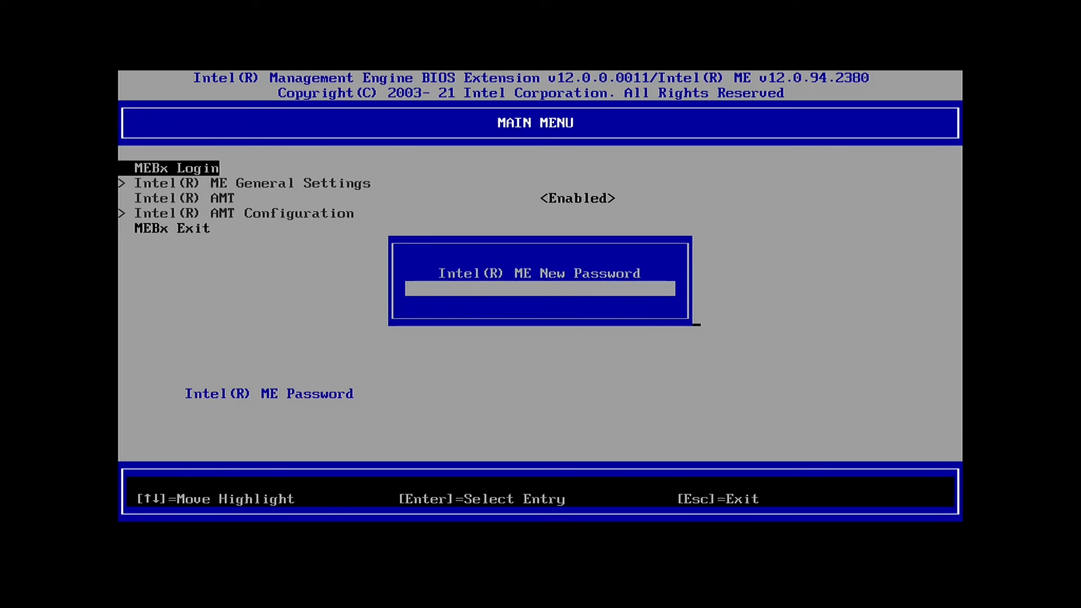
Enter and verify a new ME password to complete the MEBx login
type("*********")
key("Return")
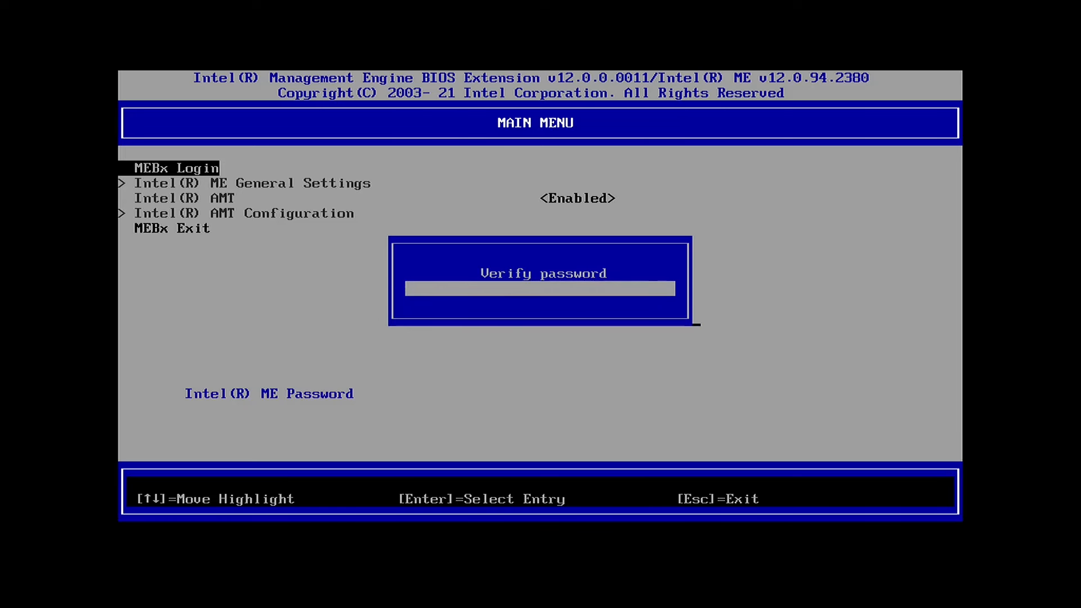
type("*********")
key("Return")
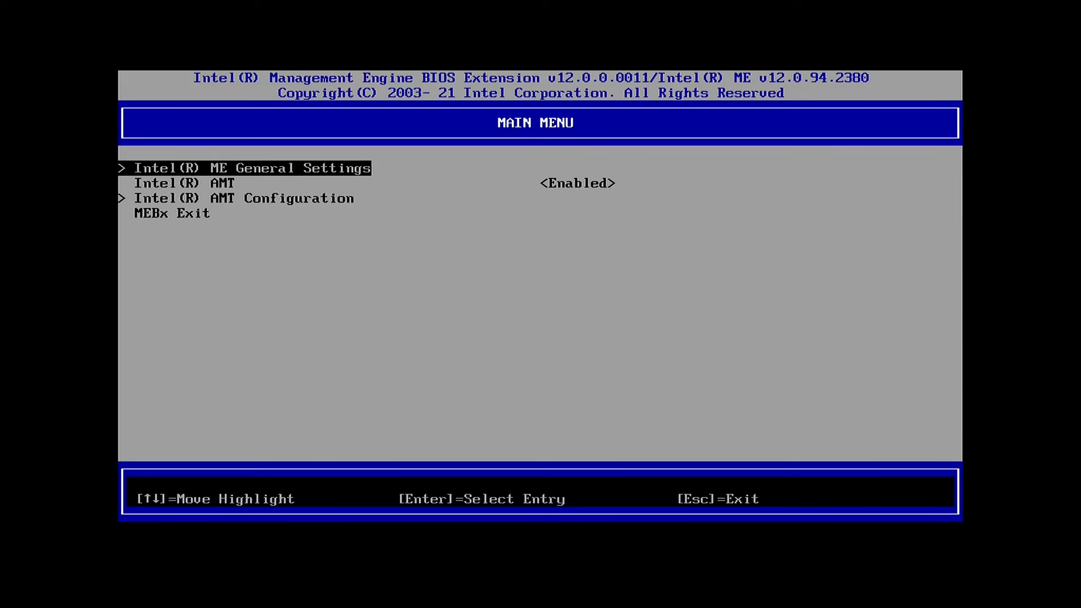
key("Down")
key("Down")
In AMT Configuration's User Consent settings, set User Opt-in to NONE
key("Return")
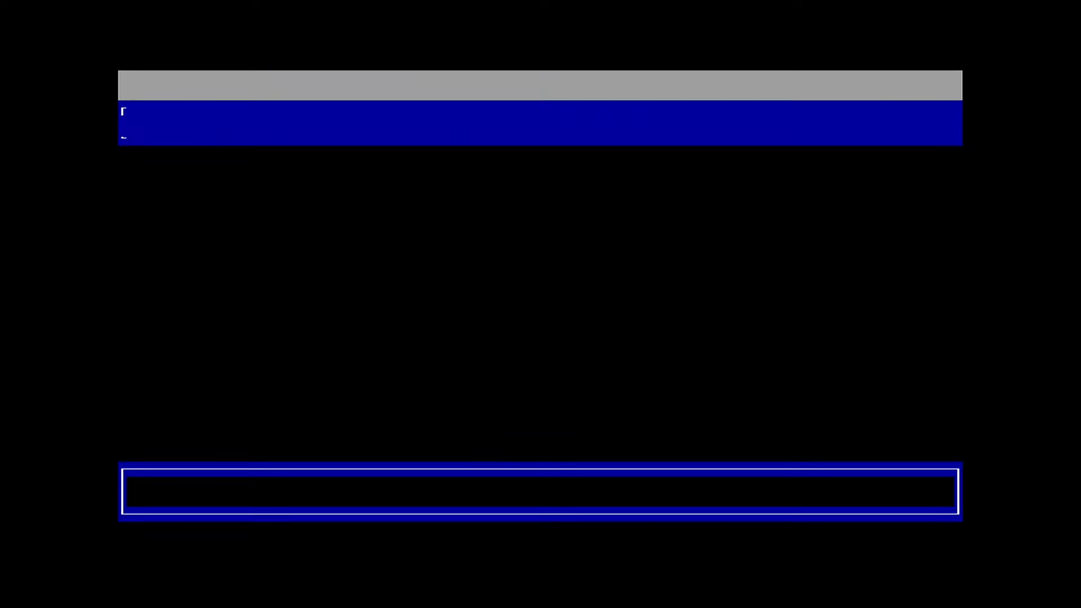
key("Down")
key("Down")
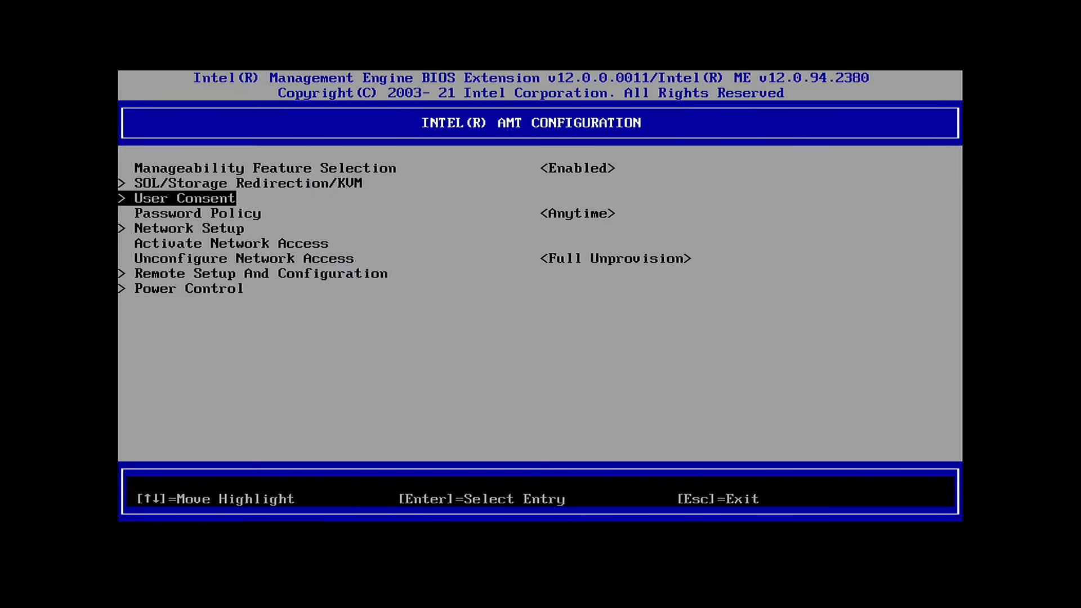
key("Return")
key("Return")
key("Up")
key("Return")
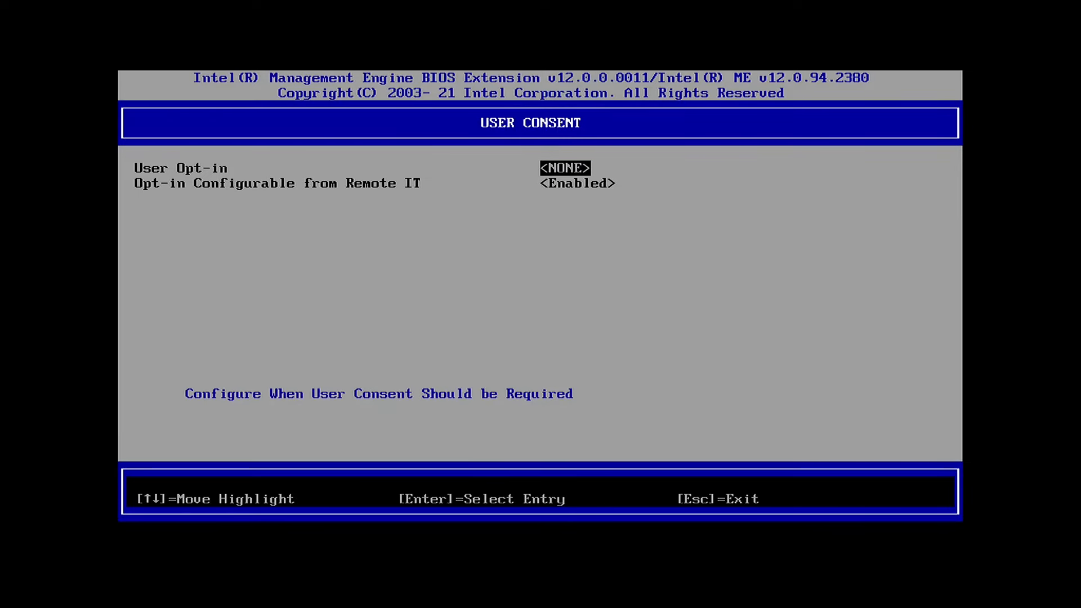
key("Escape")
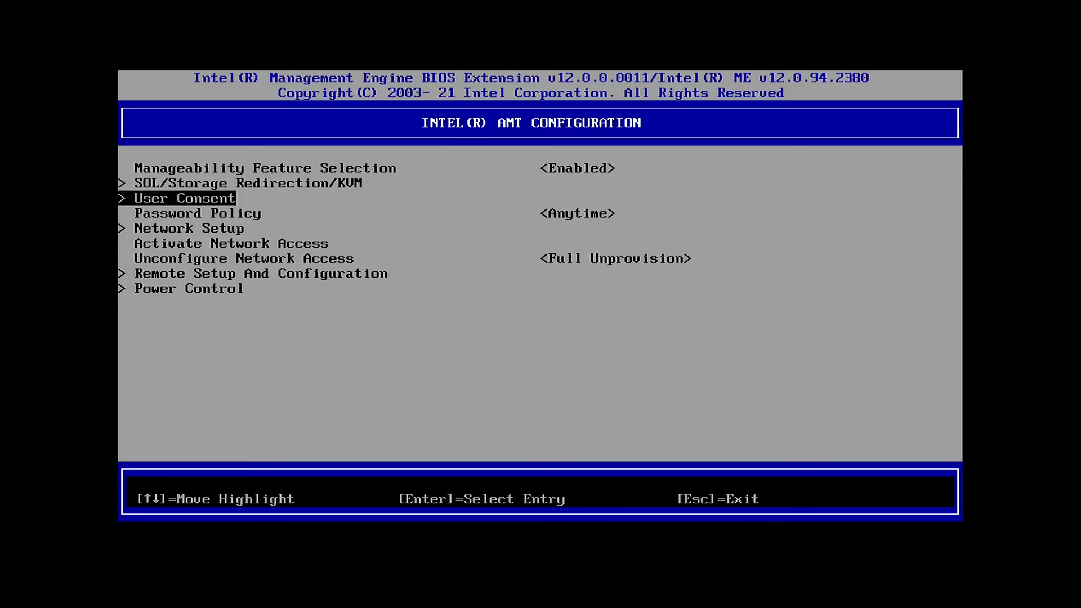
Go to Network Setup > Network Name Settings and open the Computer Host Name entry
key("Down")
key("Down")
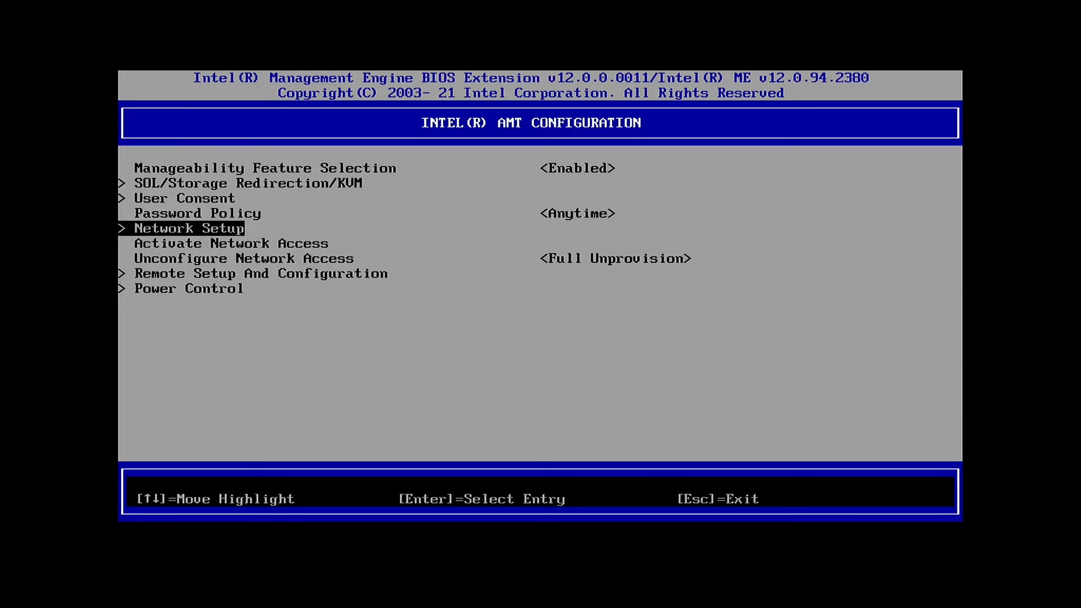
key("Return")
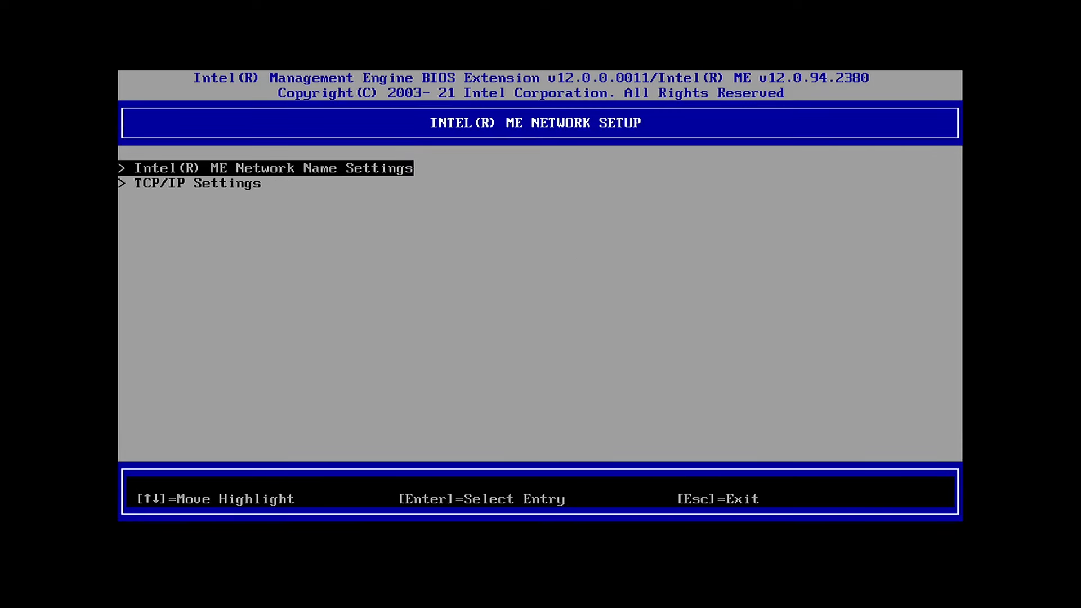
key("Return")
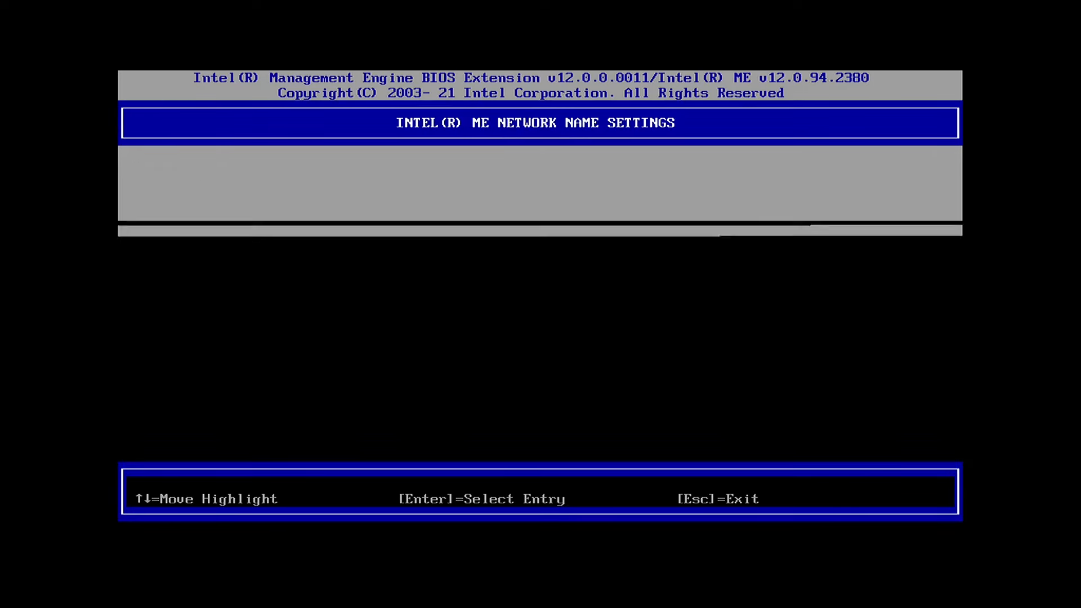
key("Return")
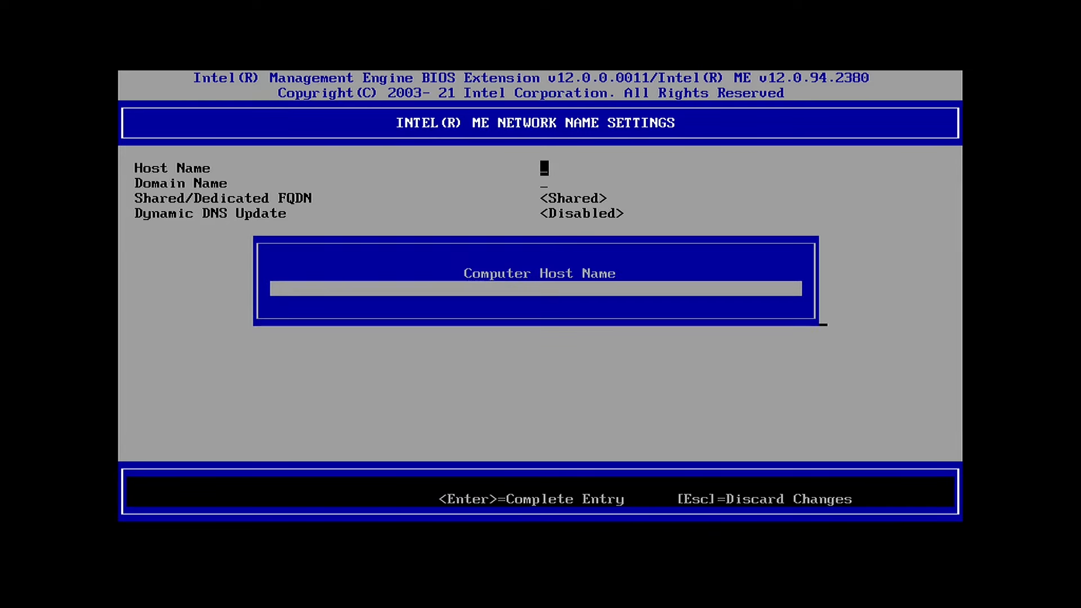
Accept the host name, then disable DHCP Mode in the Wired LAN IPv4 Configuration
key("Escape")
key("Escape")
key("Down")
key("Return")
key("Return")
key("Return")
key("Up")
key("Return")
key("Down")
key("Return")
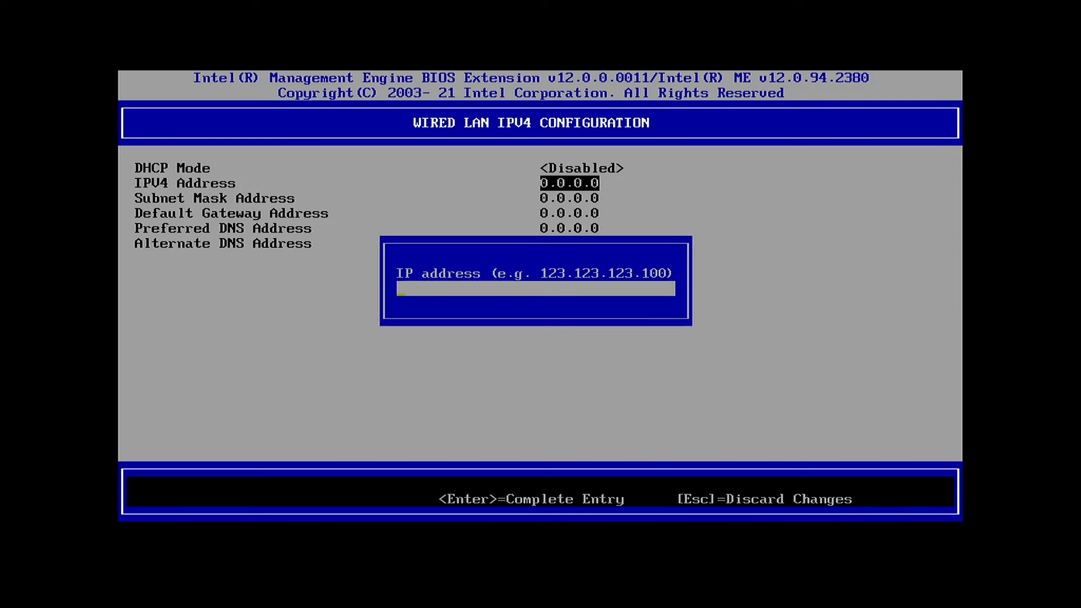
Set the static IPv4 address 192.168.1.63 with subnet mask 255.255.255.0
type("192.168.1.63")
key("Return")
key("Down")
key("Return")
type("255.255.255.0")
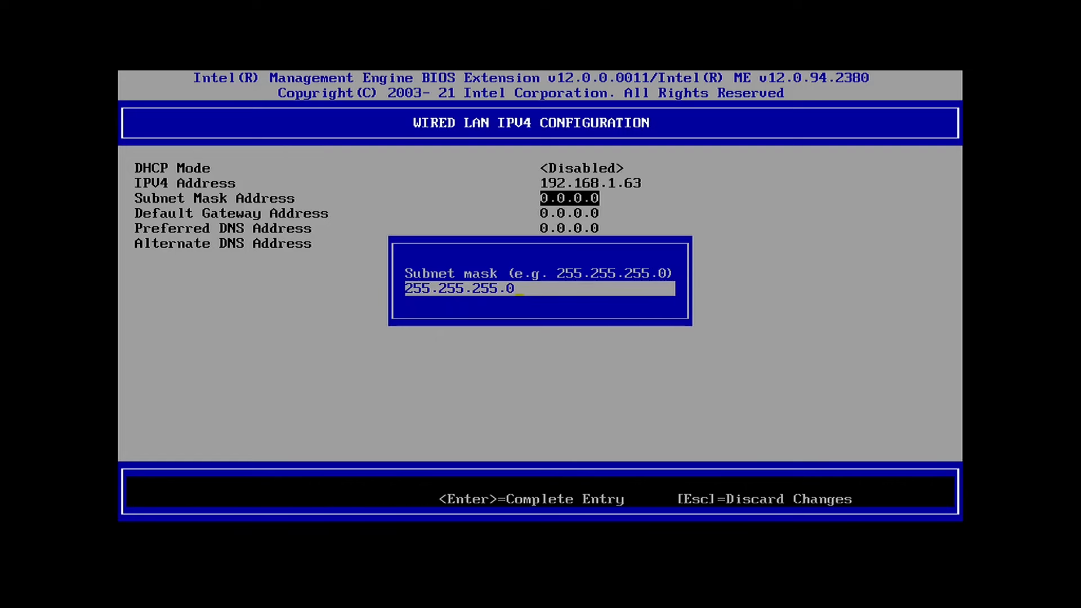
key("Return")
Replace 0.0.0.0 with 192.168.1.1 for both the default gateway and preferred DNS
key("Down")
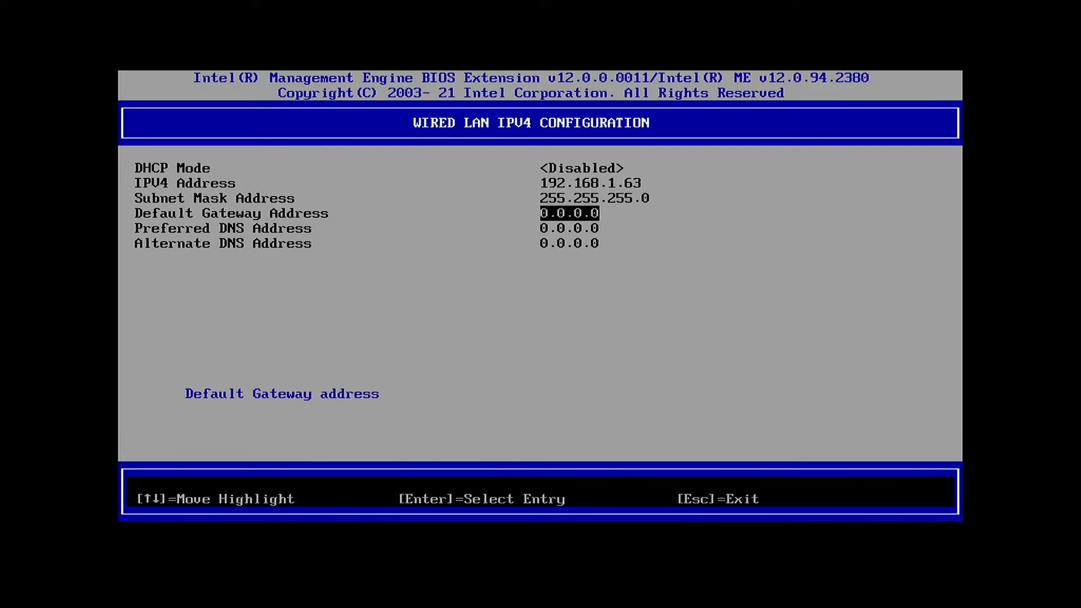
key("Return")
key("BackSpace")
key("BackSpace")
key("BackSpace")
key("BackSpace")
key("BackSpace")
key("BackSpace")
key("BackSpace")
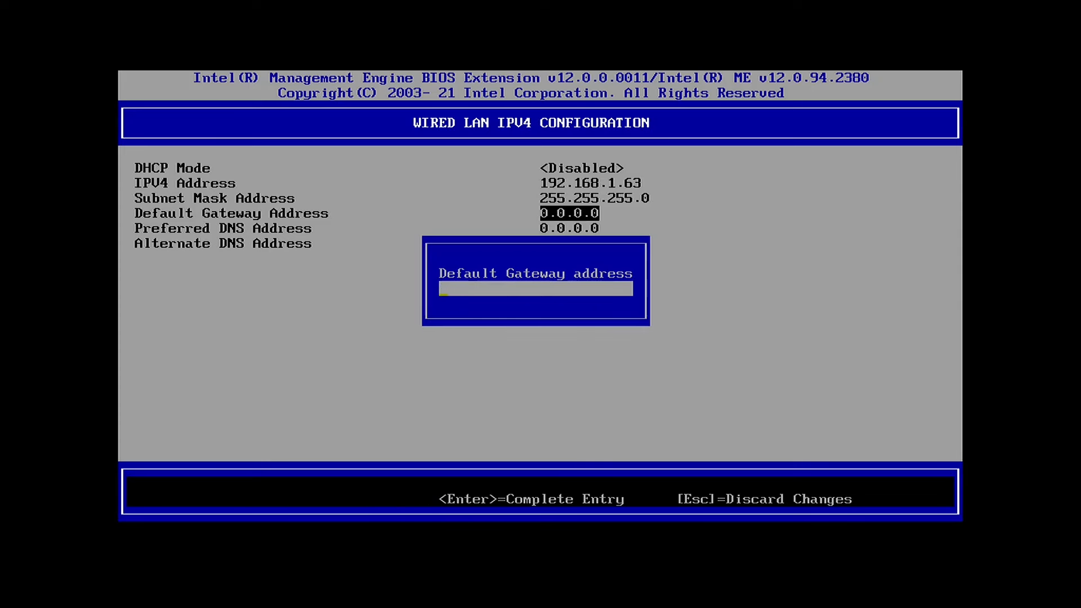
type("192.168.1.1")
key("Return")
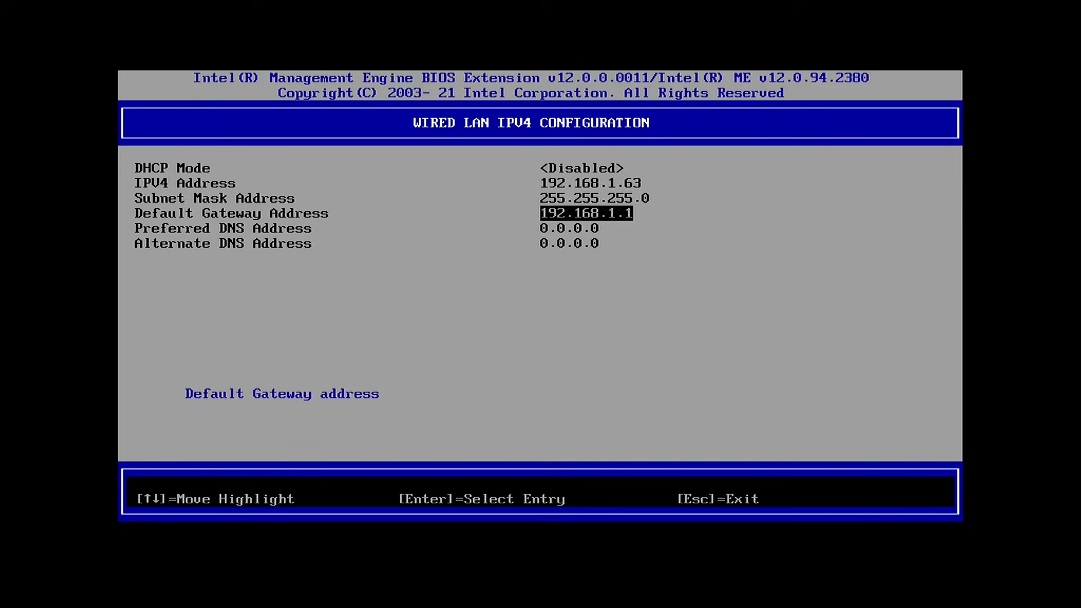
key("Down")
key("Return")
key("BackSpace")
key("BackSpace")
key("BackSpace")
key("BackSpace")
key("BackSpace")
key("BackSpace")
key("BackSpace")
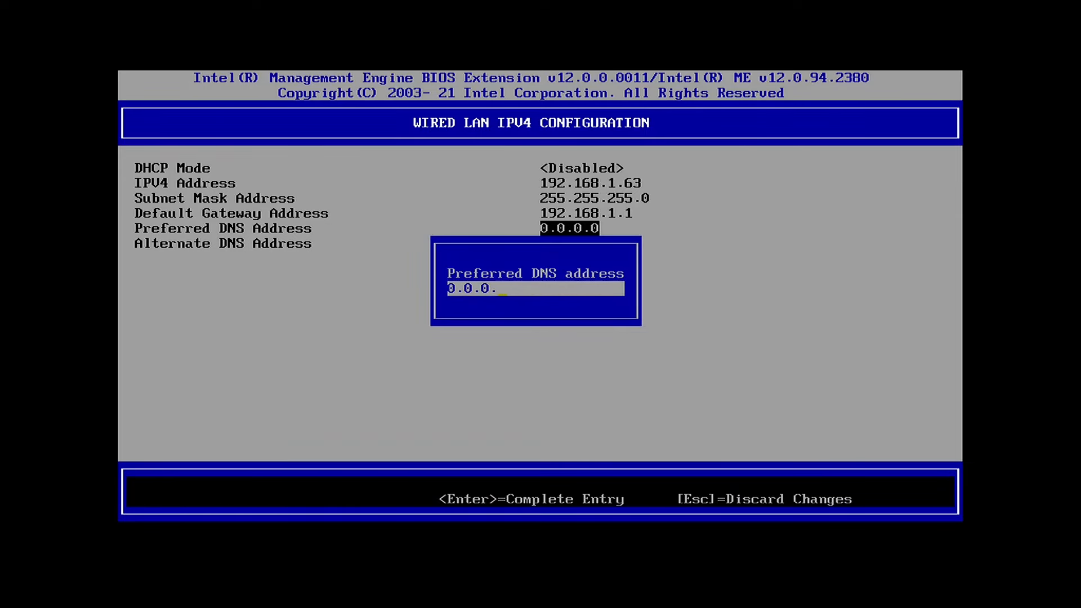
type("192.168.1.1")
key("Return")
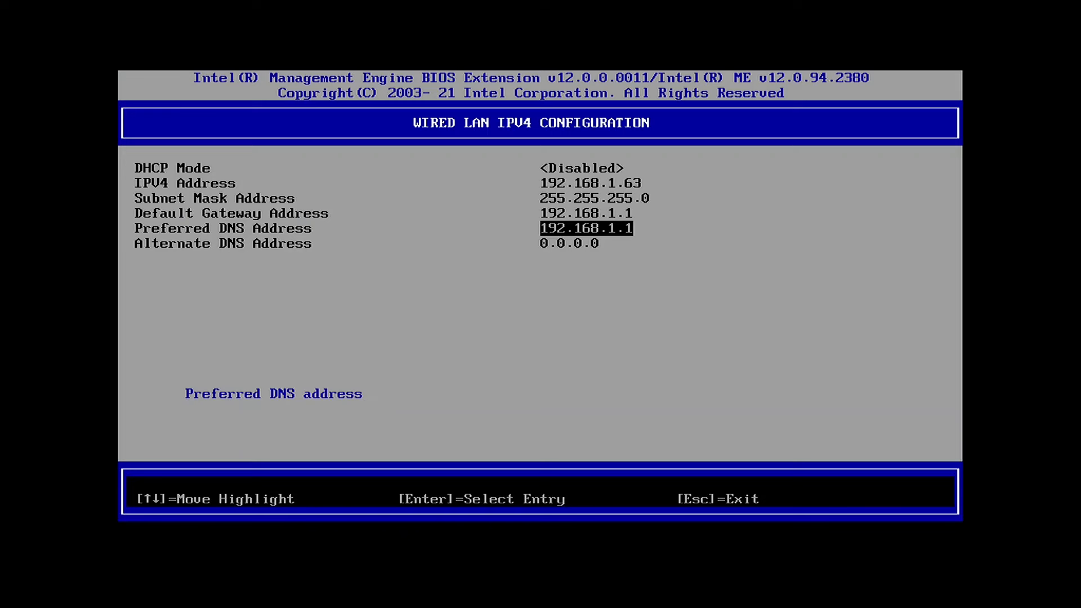
key("Escape")
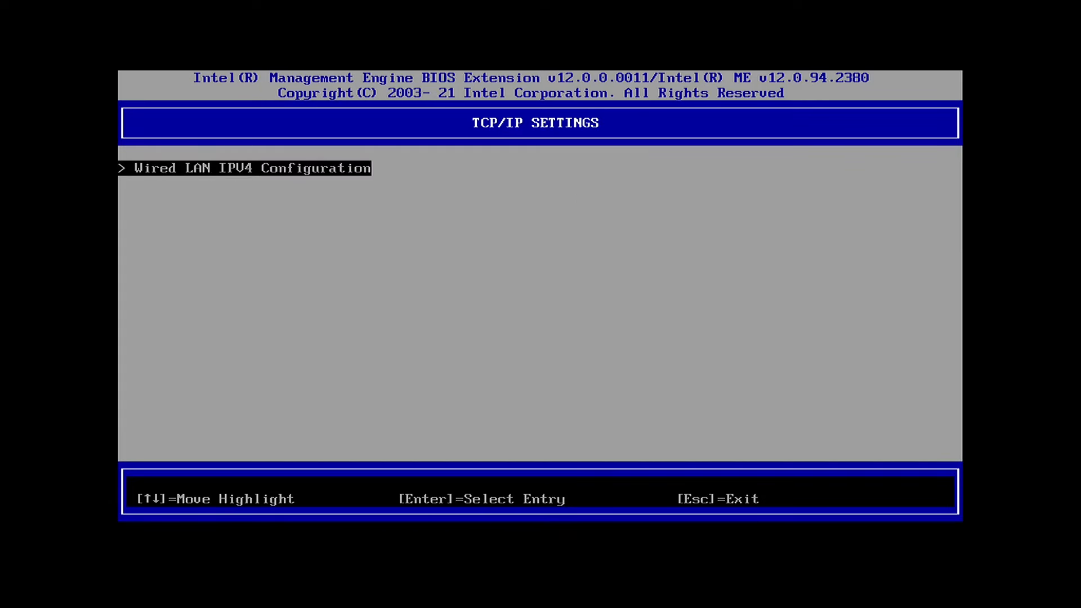
Activate network access from AMT Configuration, then view Remote Setup And Configuration
key("Escape")
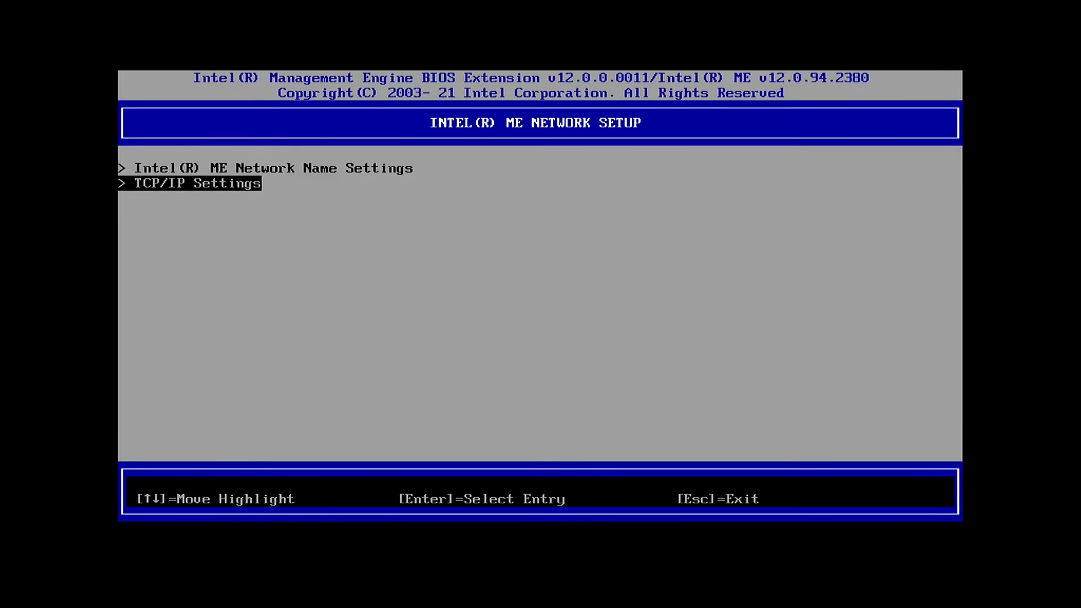
key("Escape")
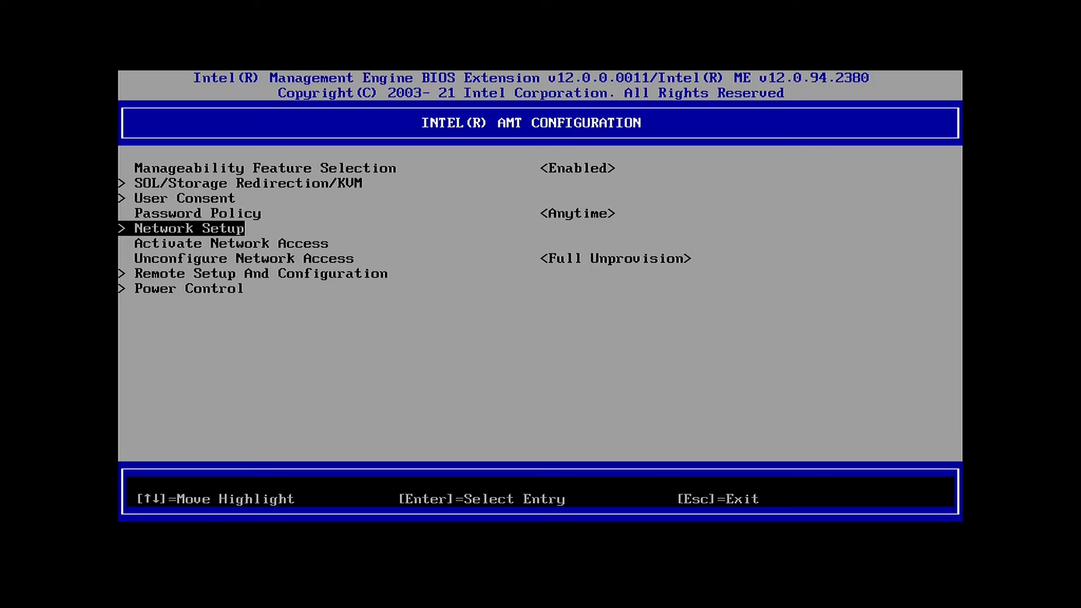
key("Down")
key("Return")
key("y")
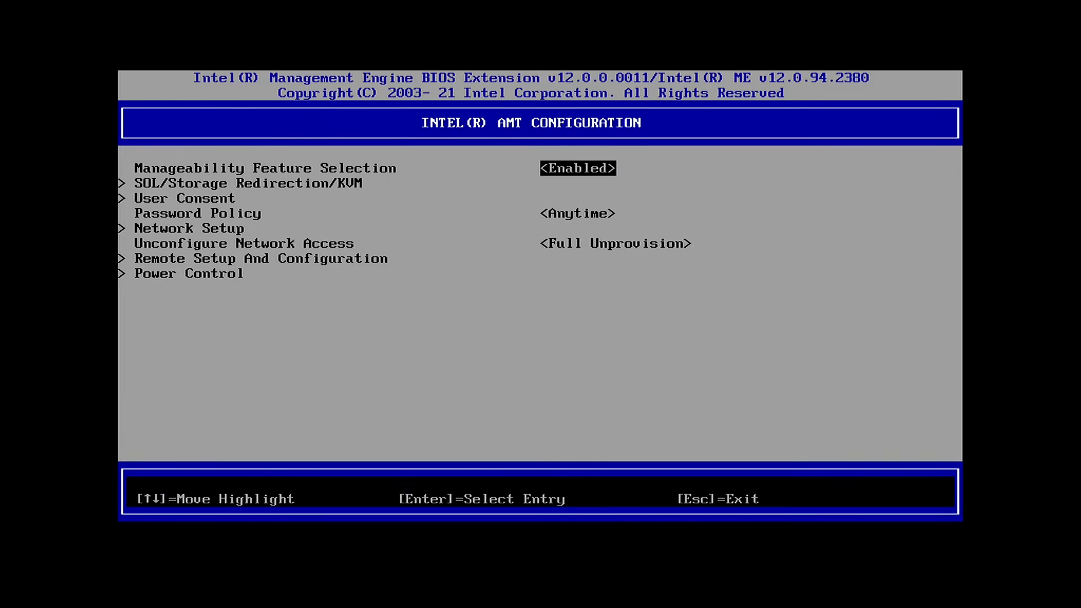
key("Down")
key("Down")
key("Down")
key("Down")
key("Down")
key("Down")
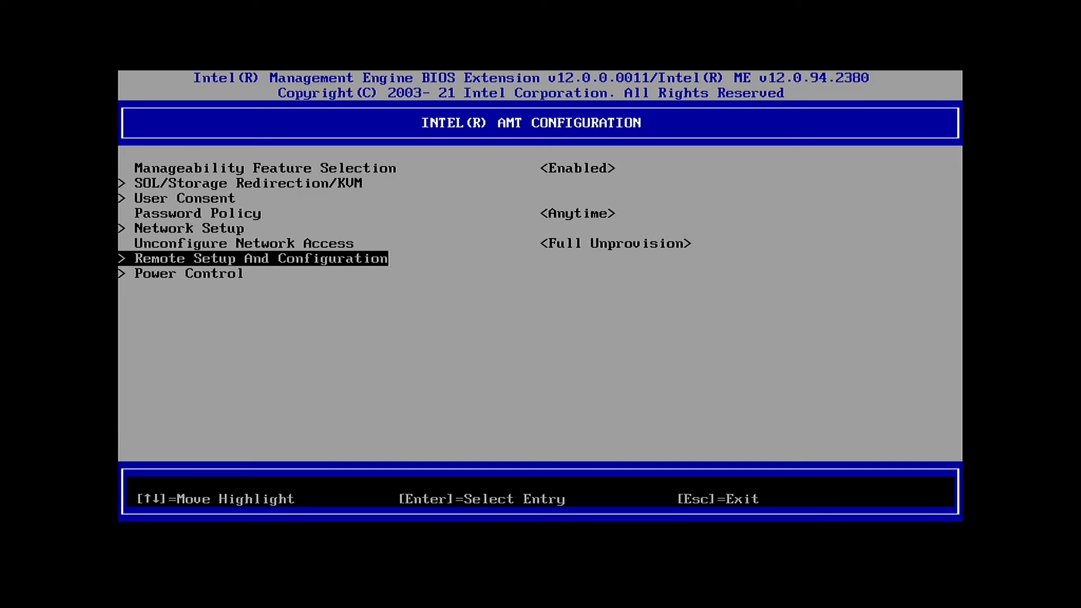
key("Return")
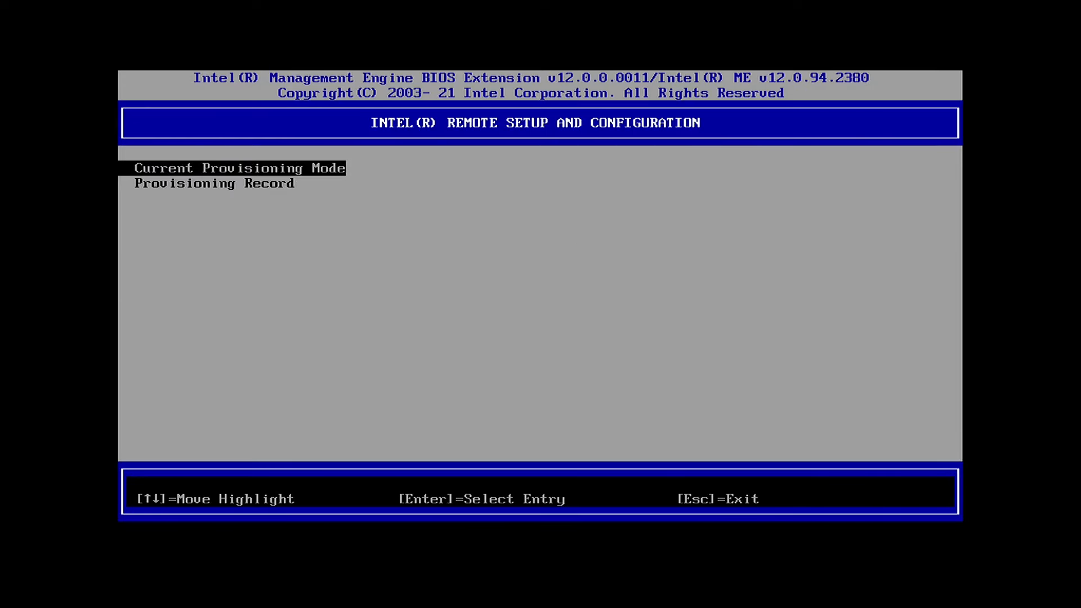